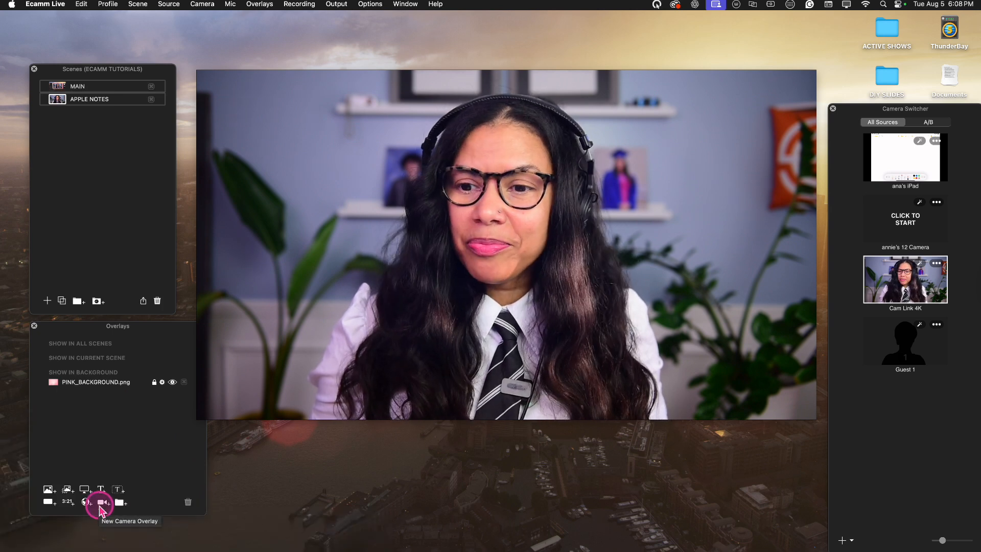
Add a camera overlay to the APPLE NOTES scene and set its video source to the iPad
click(104, 502)
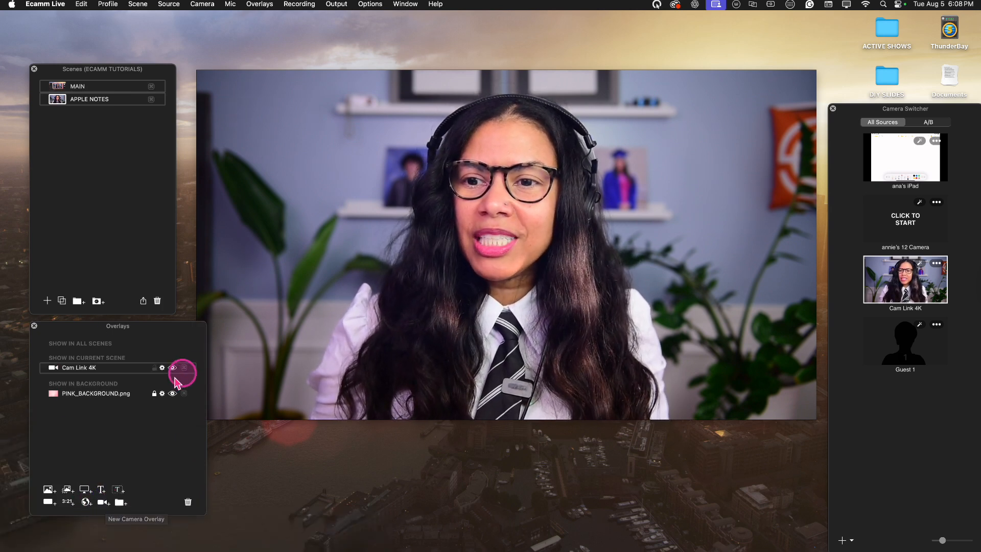
click(163, 367)
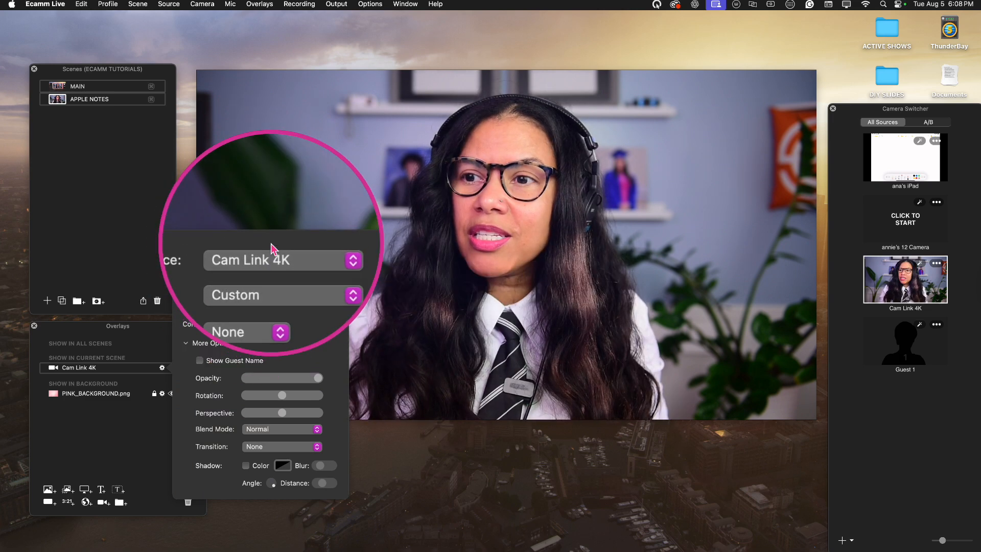
click(259, 252)
click(262, 229)
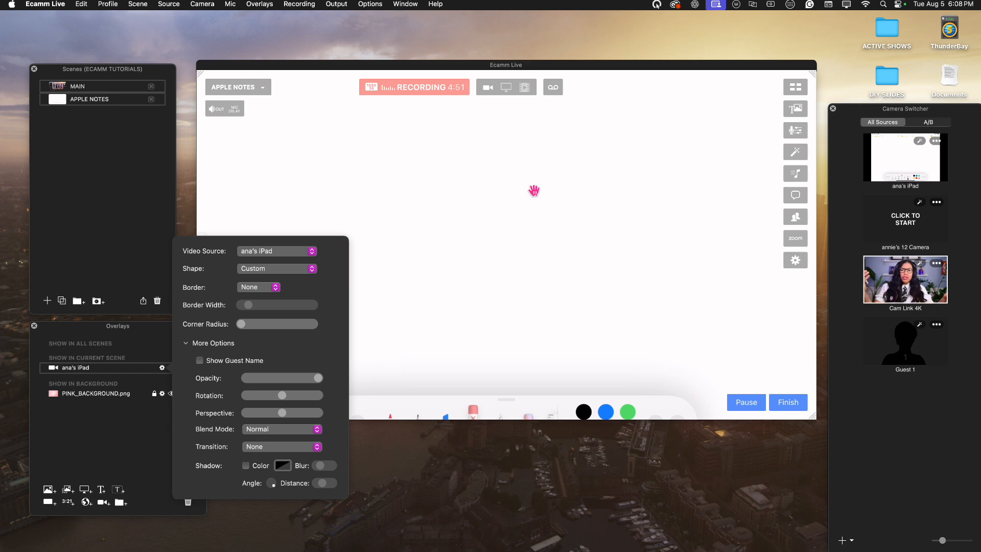
click(437, 338)
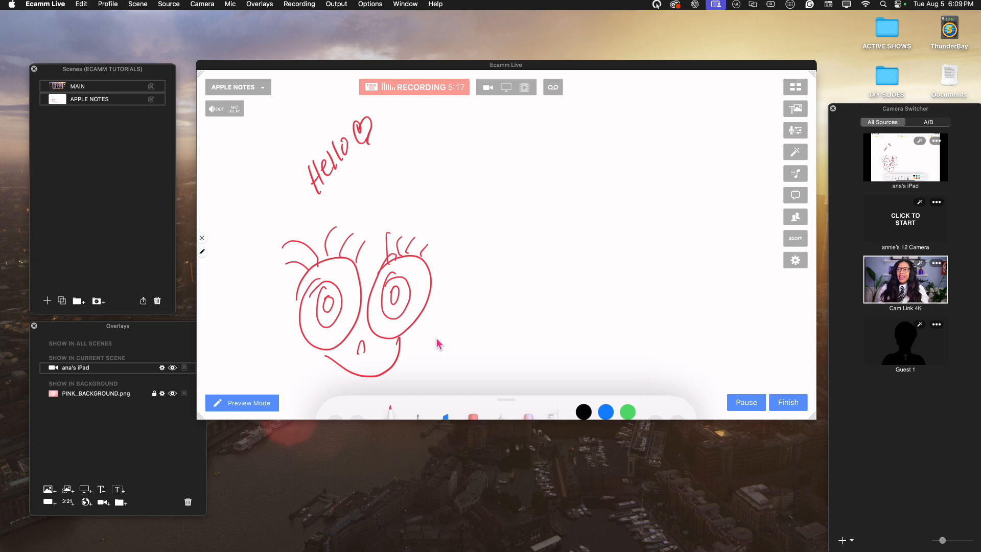
Set the iPad overlay's blend mode to Darken
click(202, 251)
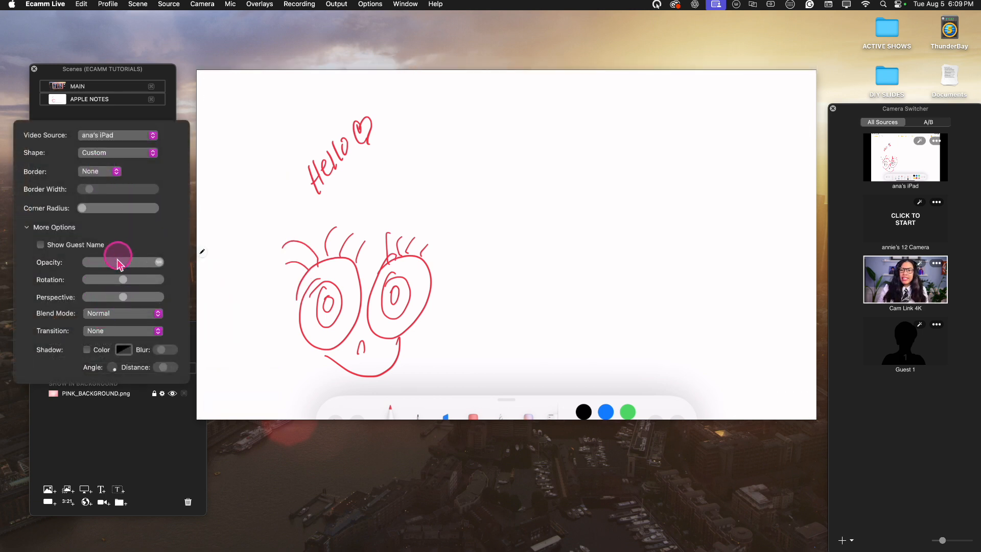
click(98, 315)
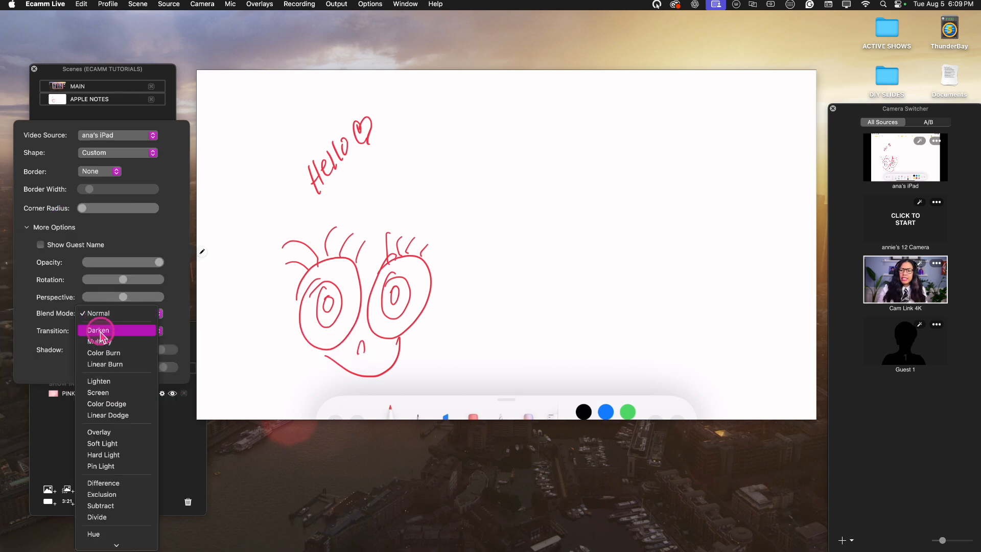
click(99, 331)
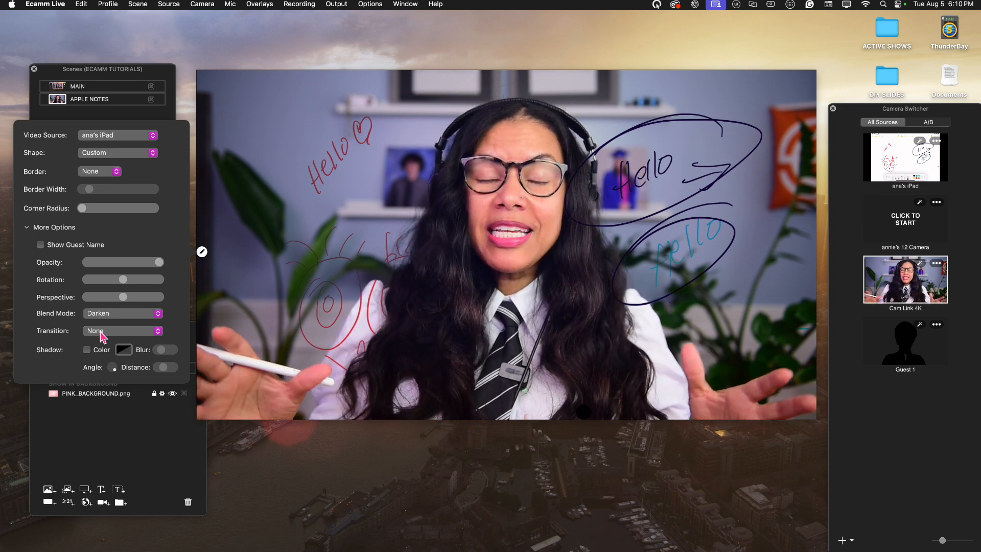
Create a new scene and name it WRITING
click(50, 303)
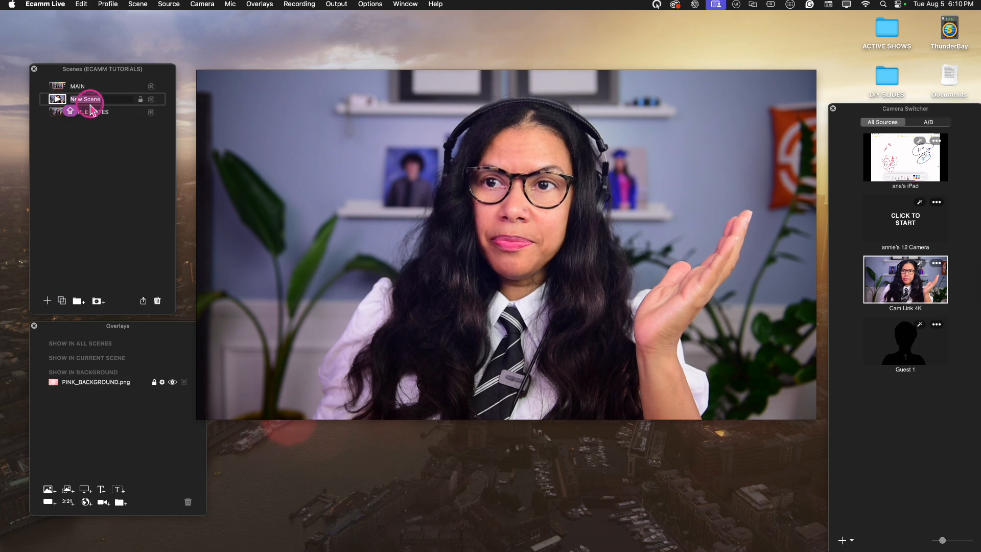
double_click(101, 99)
text(WT)
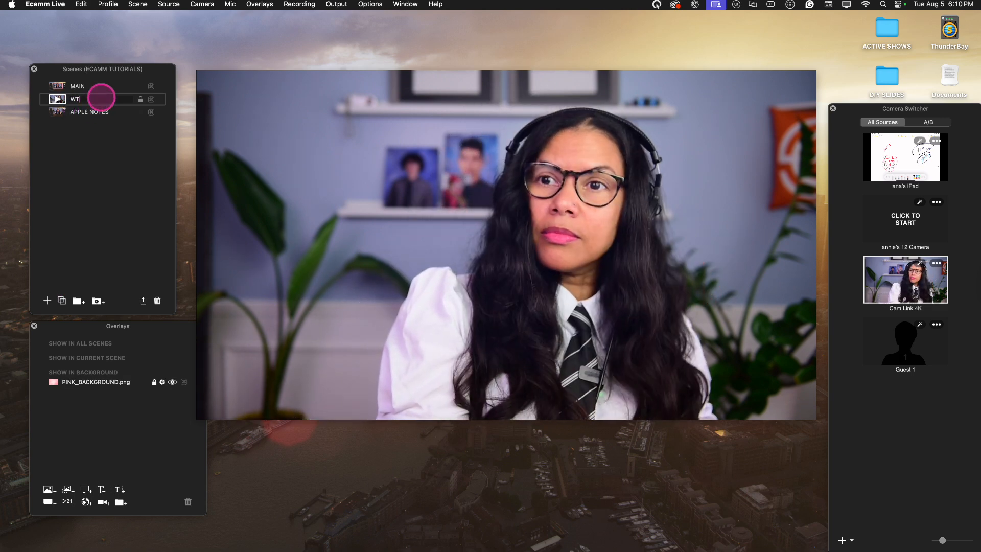
key(BackSpace)
text(RITI)
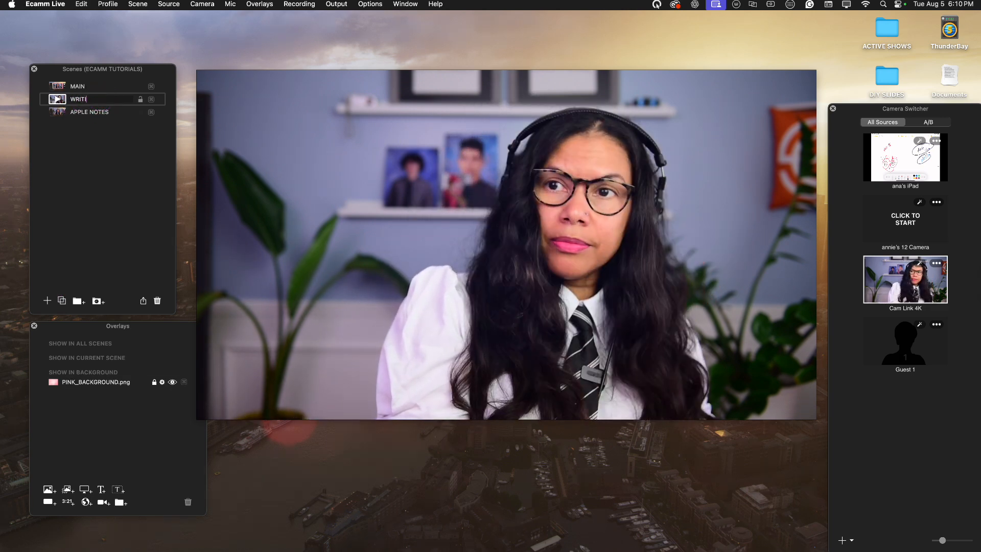
text(NG)
key(Return)
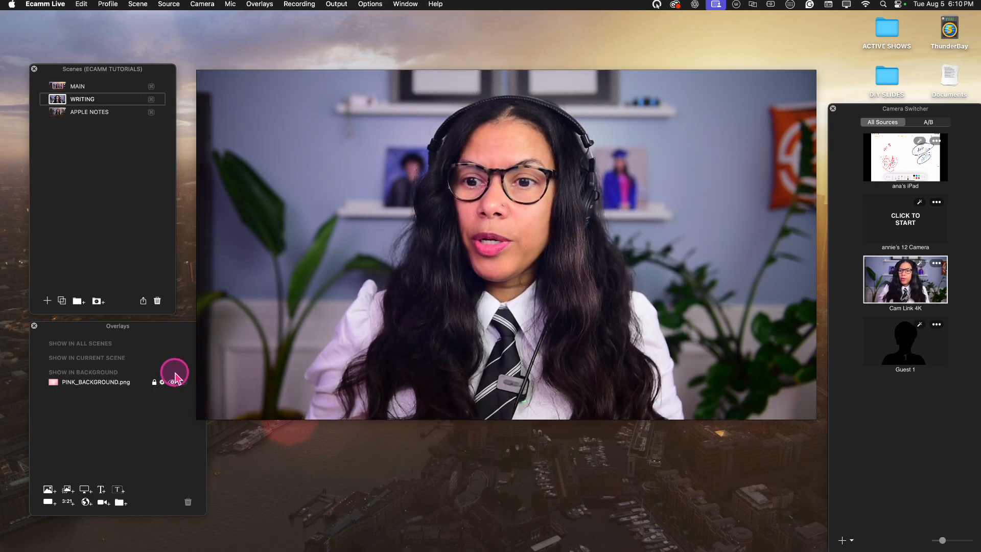
Switch the WRITING scene's source to show only the pink background, and add a camera overlay that uses the iPad as video source
click(174, 4)
click(176, 19)
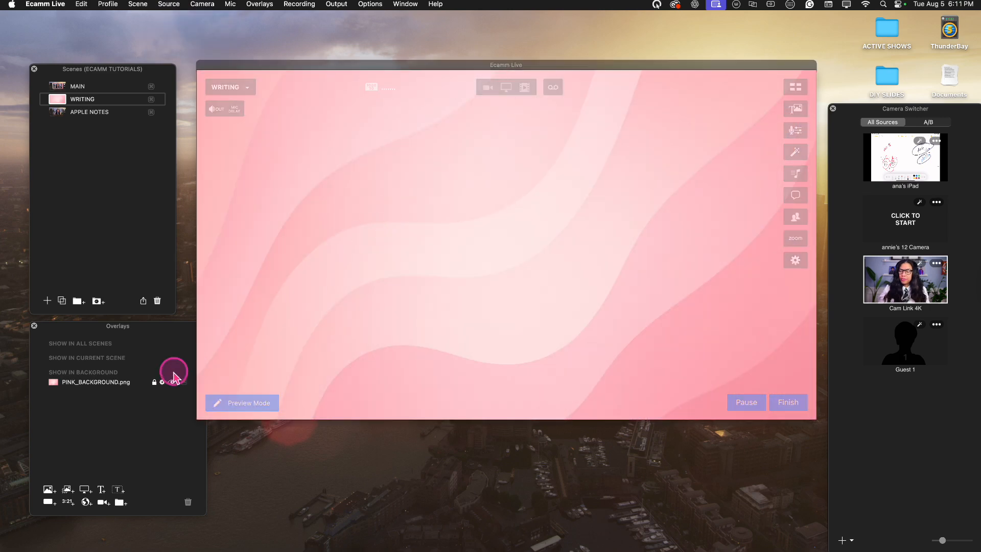
click(103, 502)
click(162, 367)
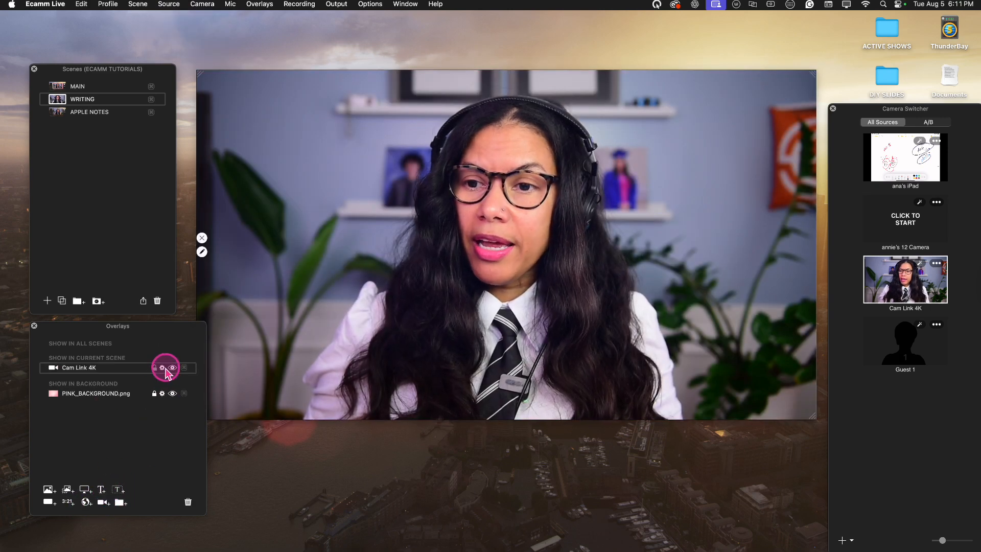
click(252, 252)
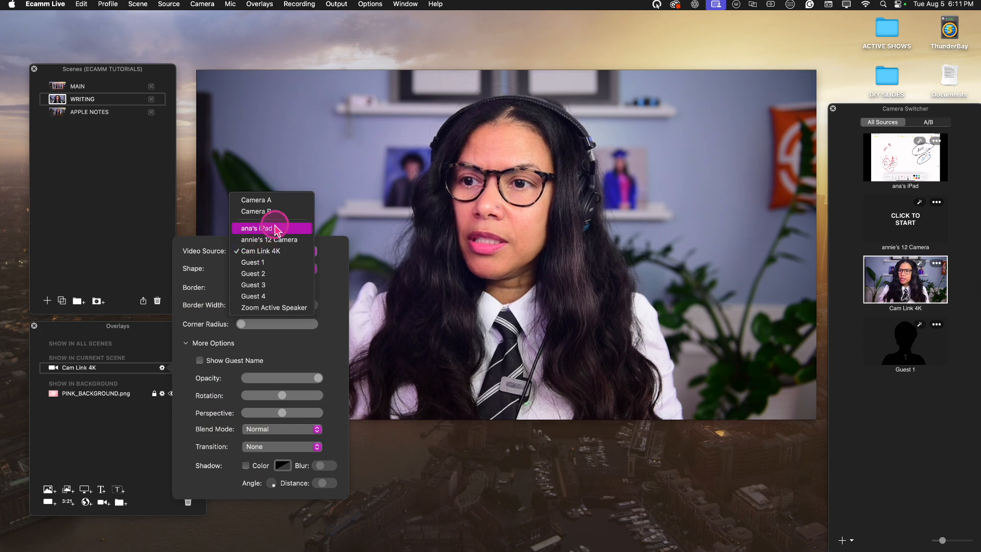
click(271, 228)
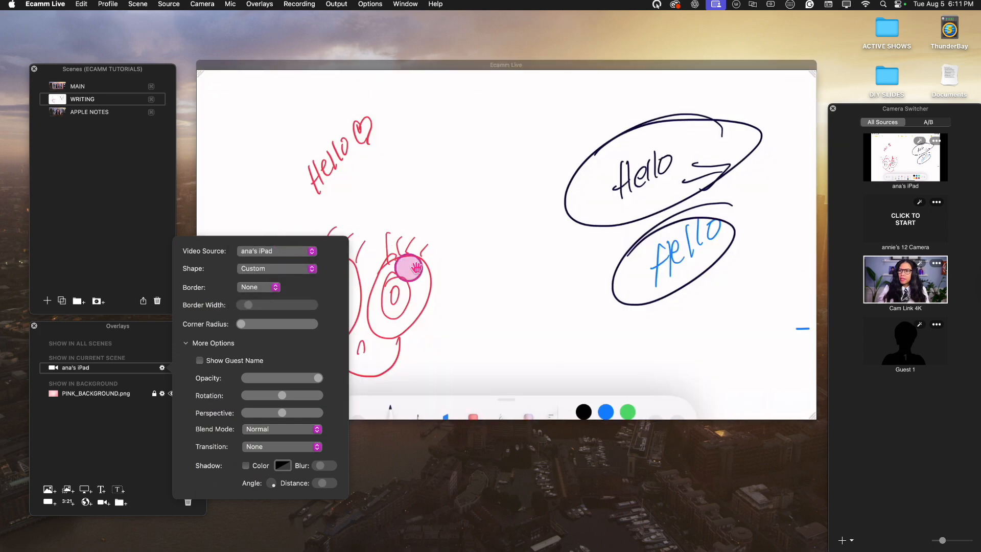
click(463, 285)
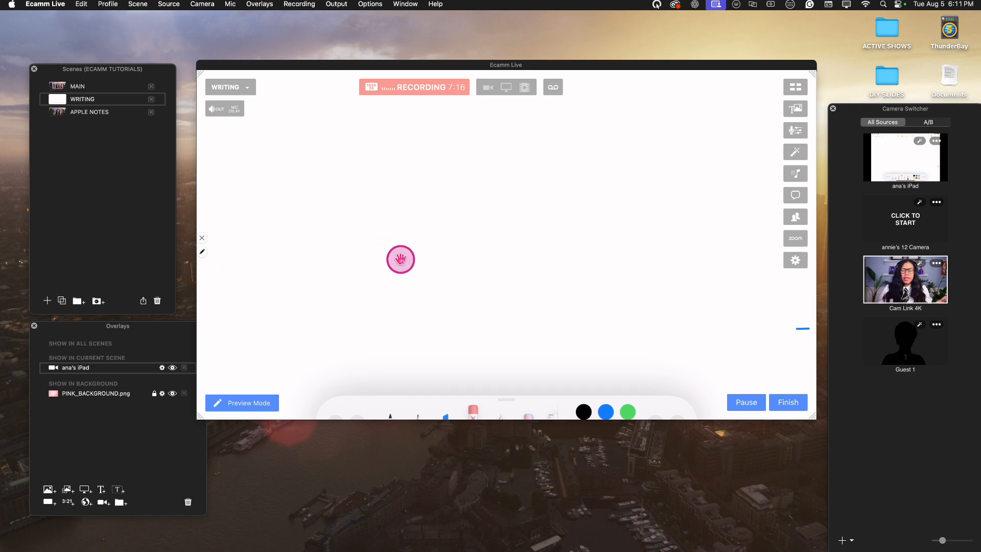
Resize the iPad overlay, crop away the note app's toolbars at its upper and lower edges, and place it on the canvas's left side
scroll(400, 259, down, 5)
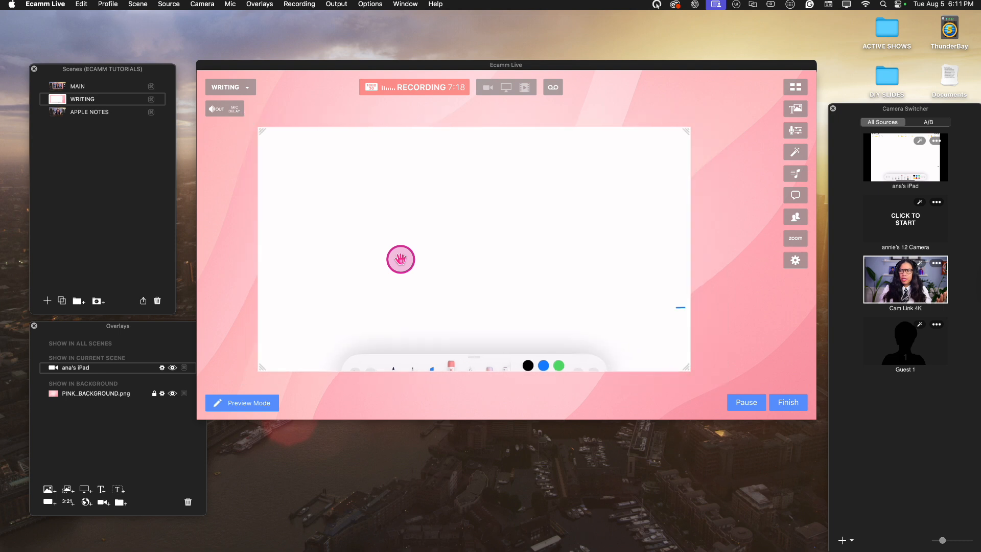
drag(403, 259, 346, 245)
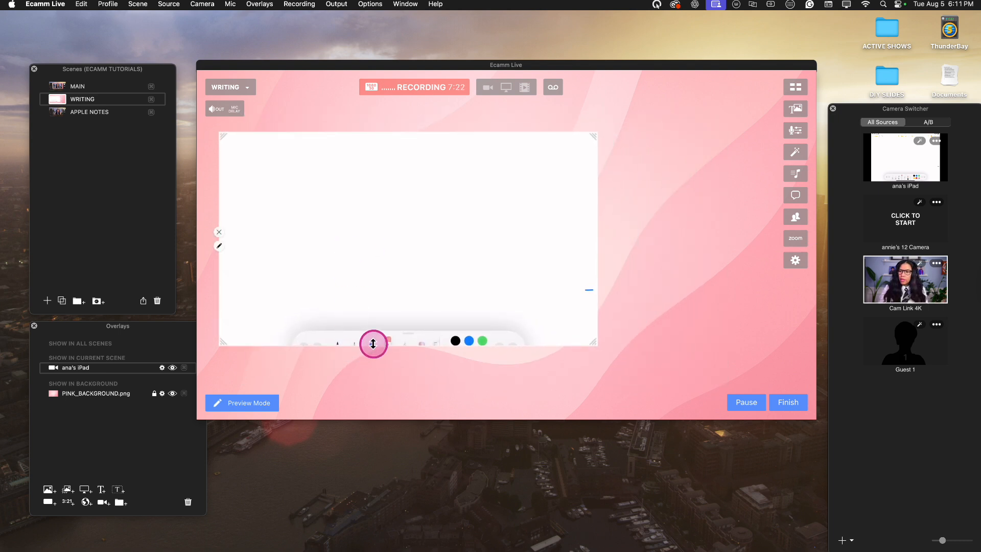
drag(373, 344, 374, 326)
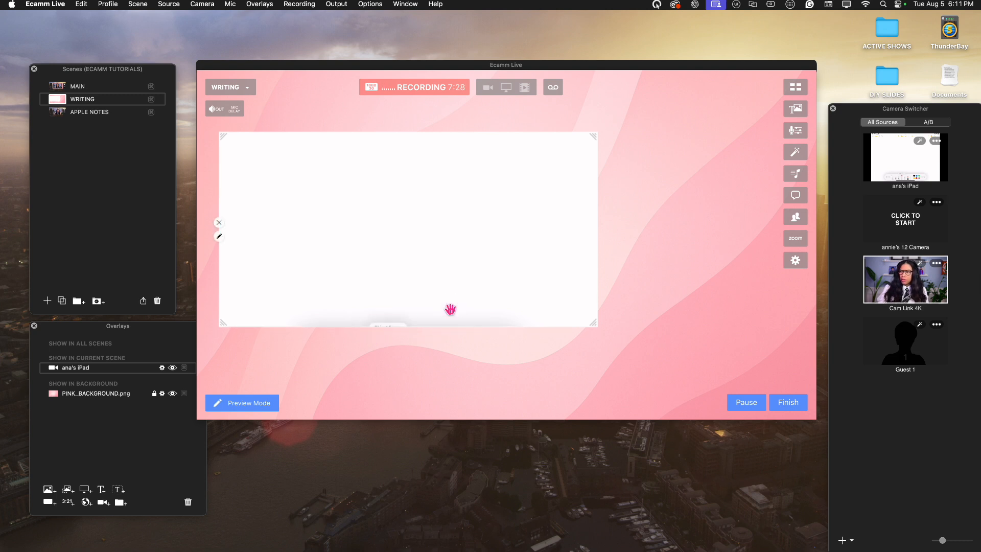
drag(596, 136, 499, 133)
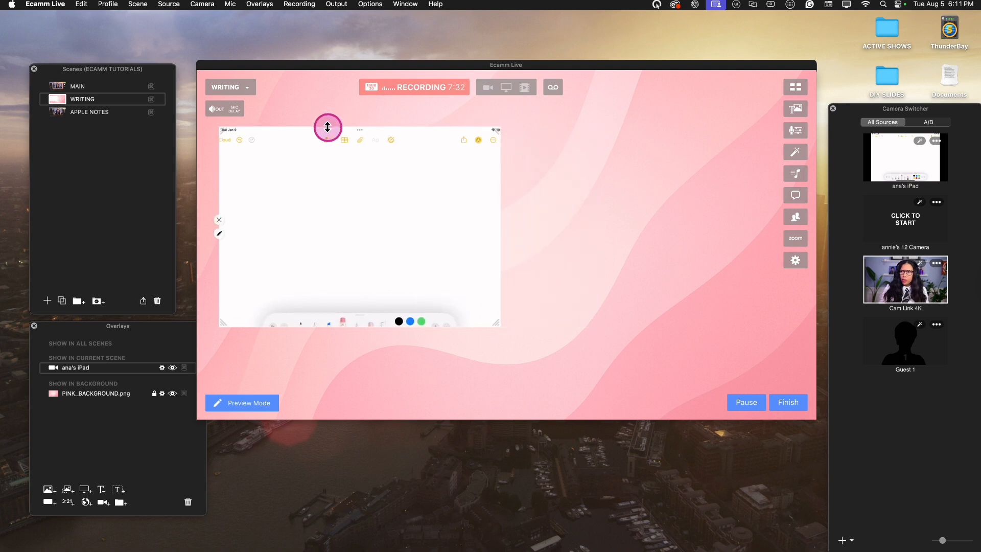
drag(328, 126, 323, 140)
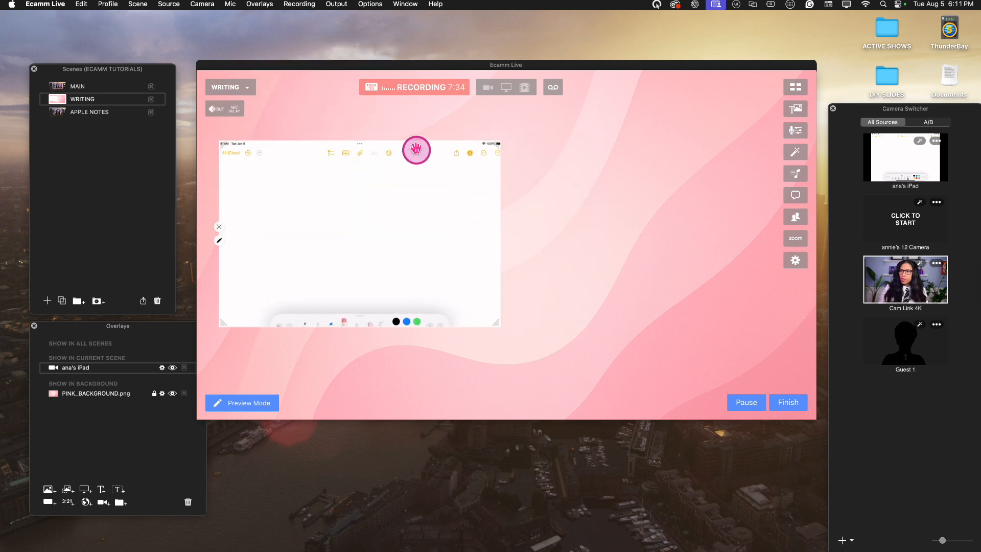
drag(414, 143, 414, 159)
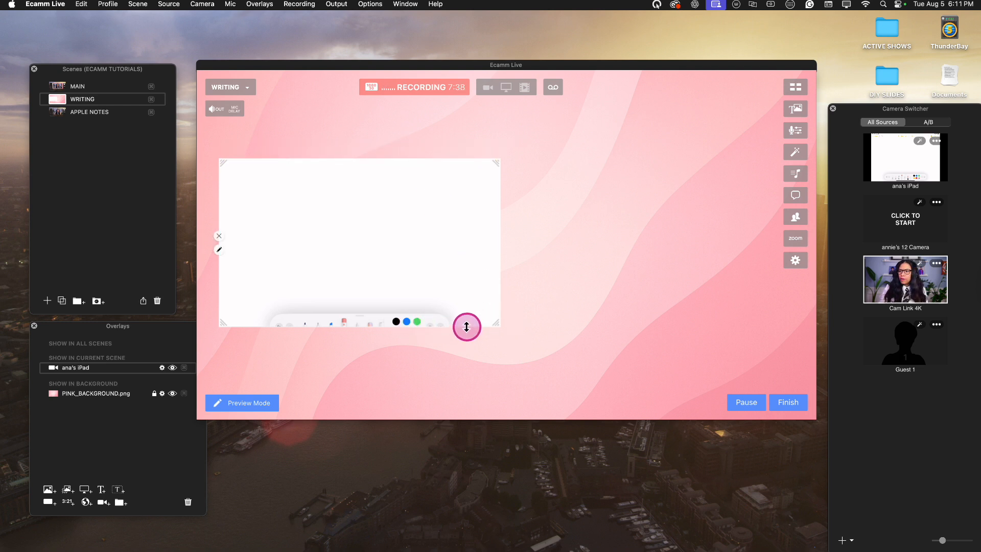
drag(466, 327, 587, 393)
Add a Cam Link 4K camera overlay and place it, scaled to fit, to the right of the iPad overlay
click(103, 502)
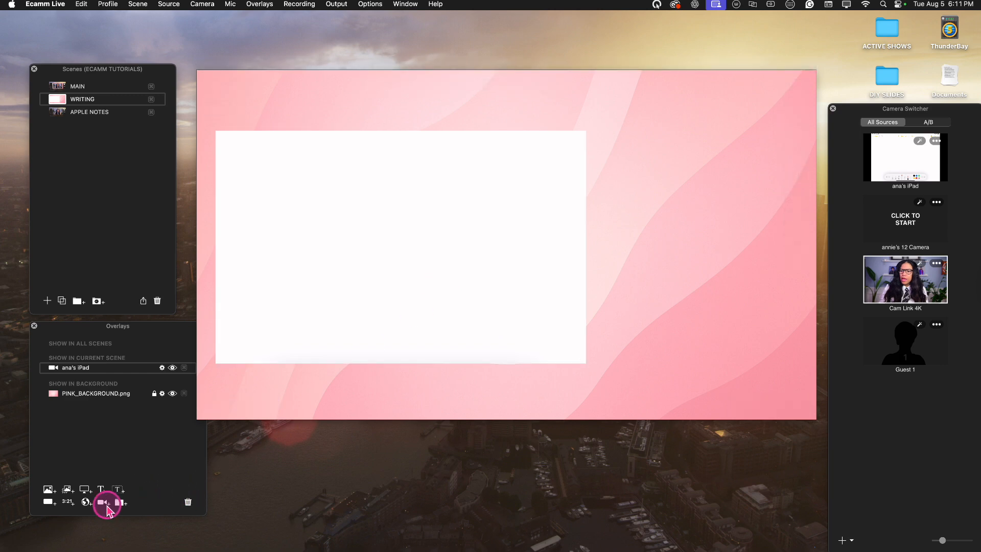
drag(489, 212, 703, 210)
scroll(686, 190, up, 3)
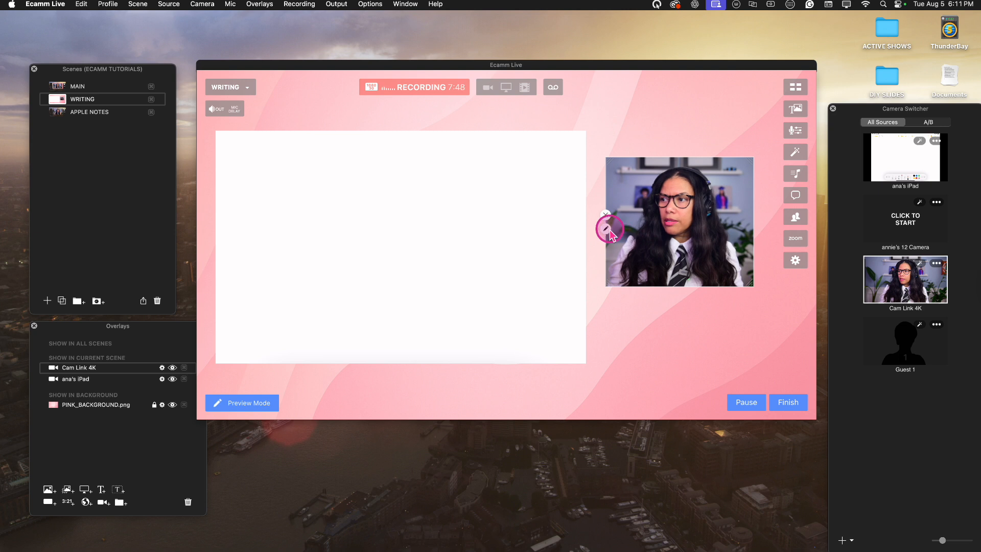
Change the Cam Link 4K overlay's shape to Squircle, keeping its video source
click(606, 229)
click(495, 113)
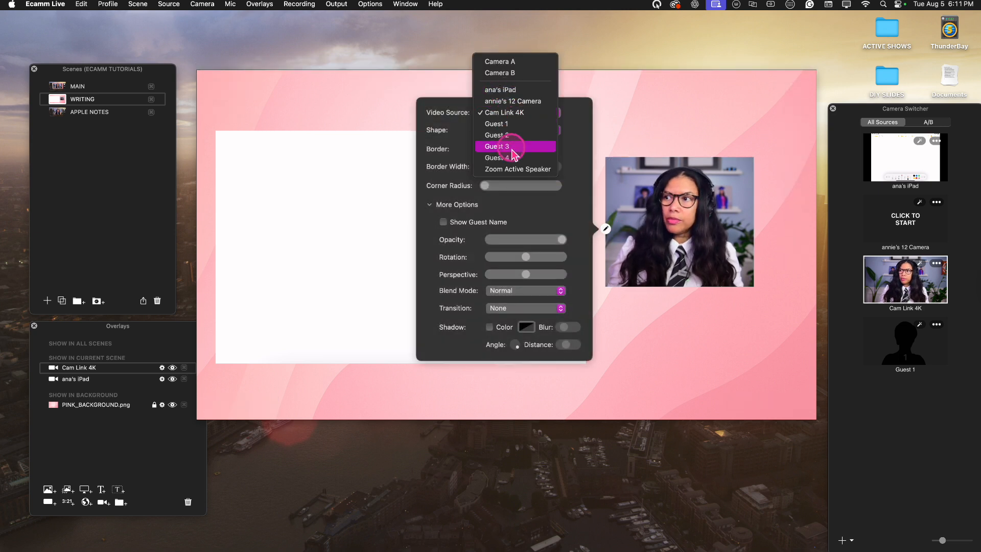
click(676, 196)
click(523, 133)
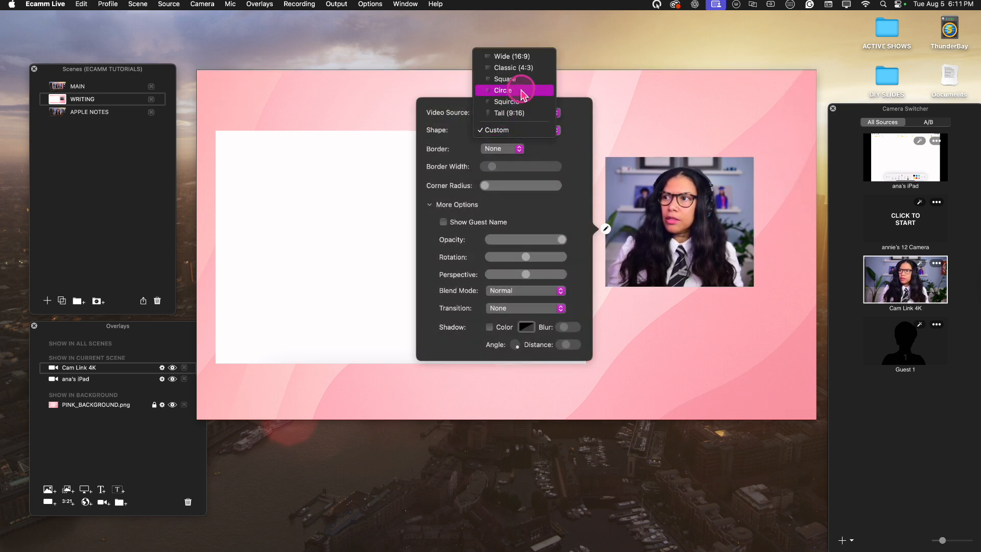
click(516, 101)
click(775, 206)
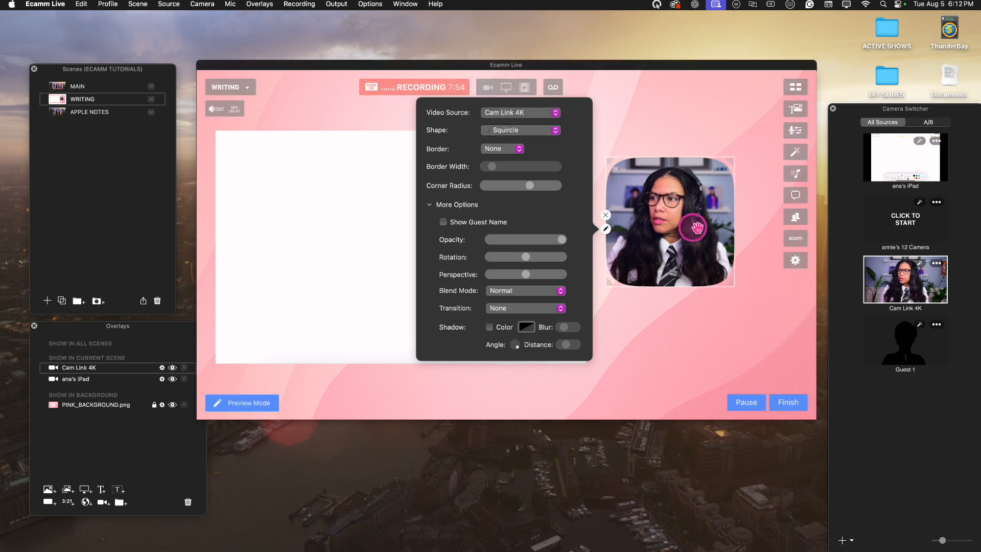
click(607, 230)
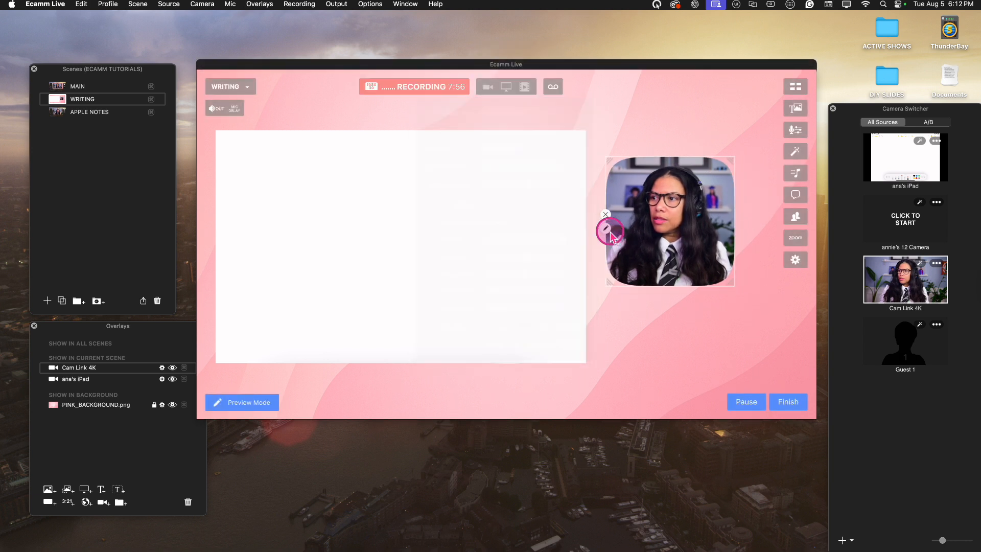
click(735, 276)
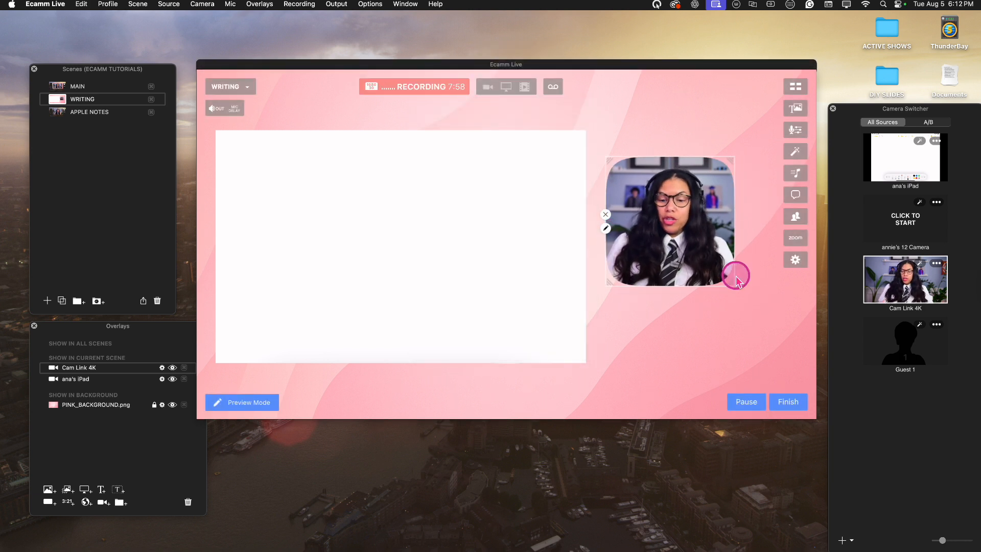